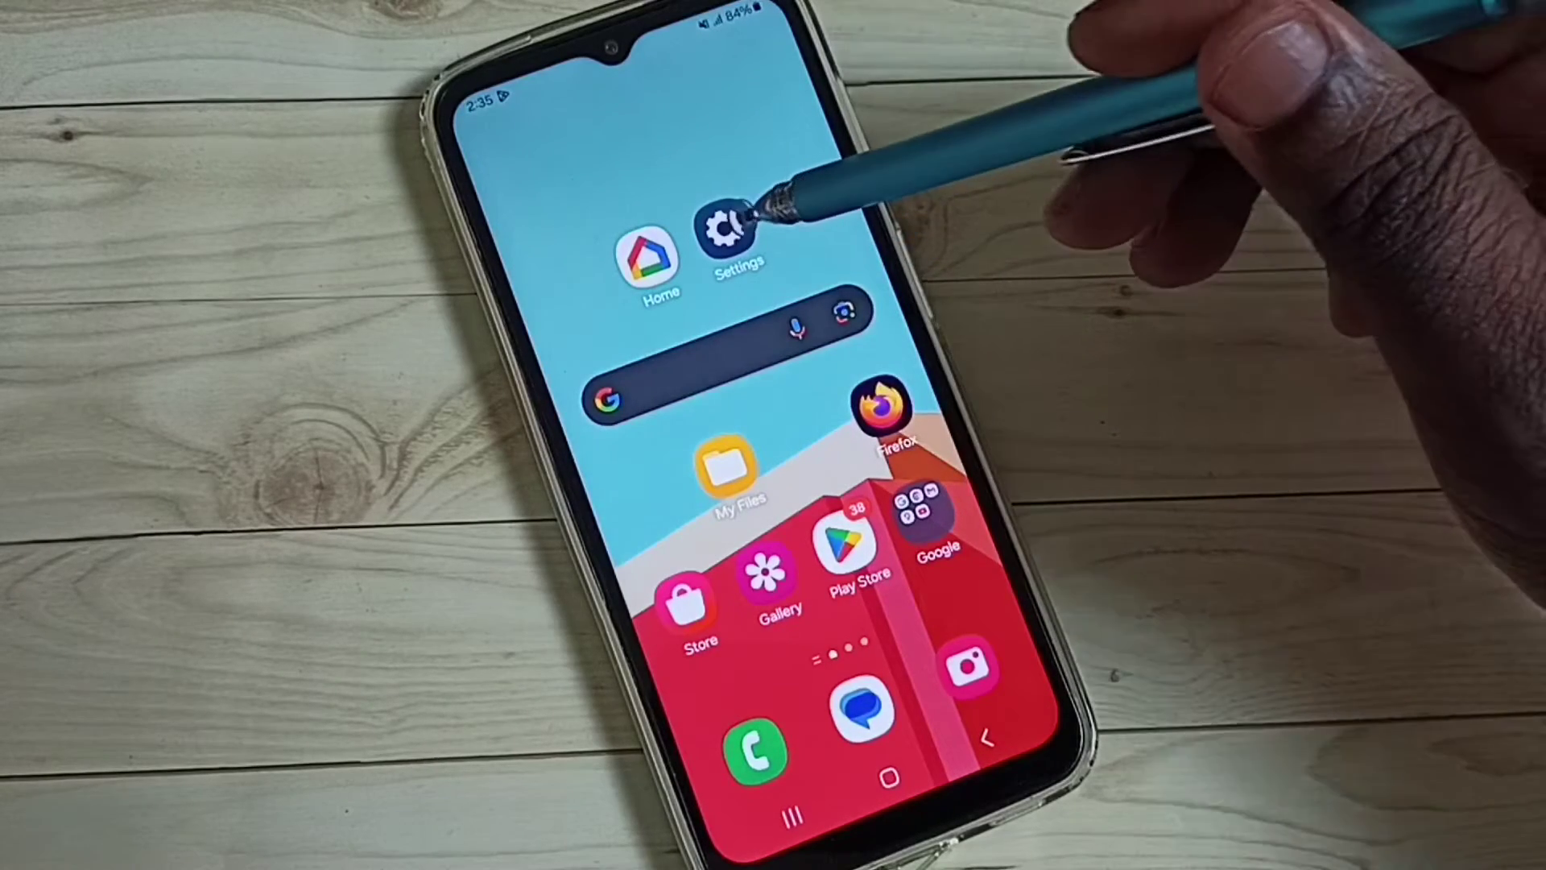
# Open Settings and go to General management > Reset
pyautogui.click(725, 230)
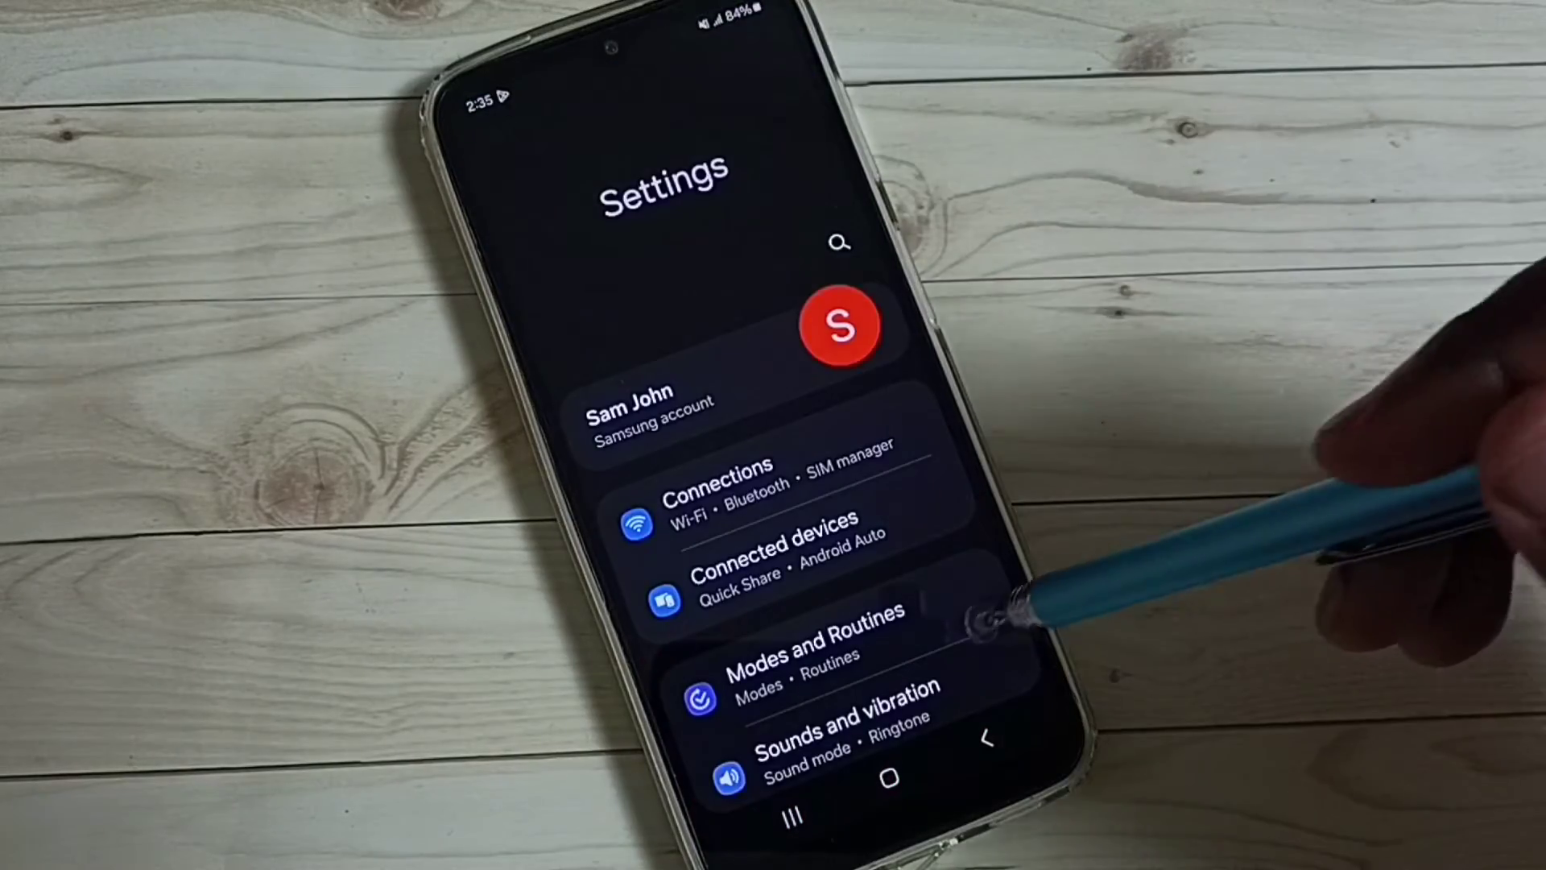
pyautogui.scroll(-10, 967, 610)
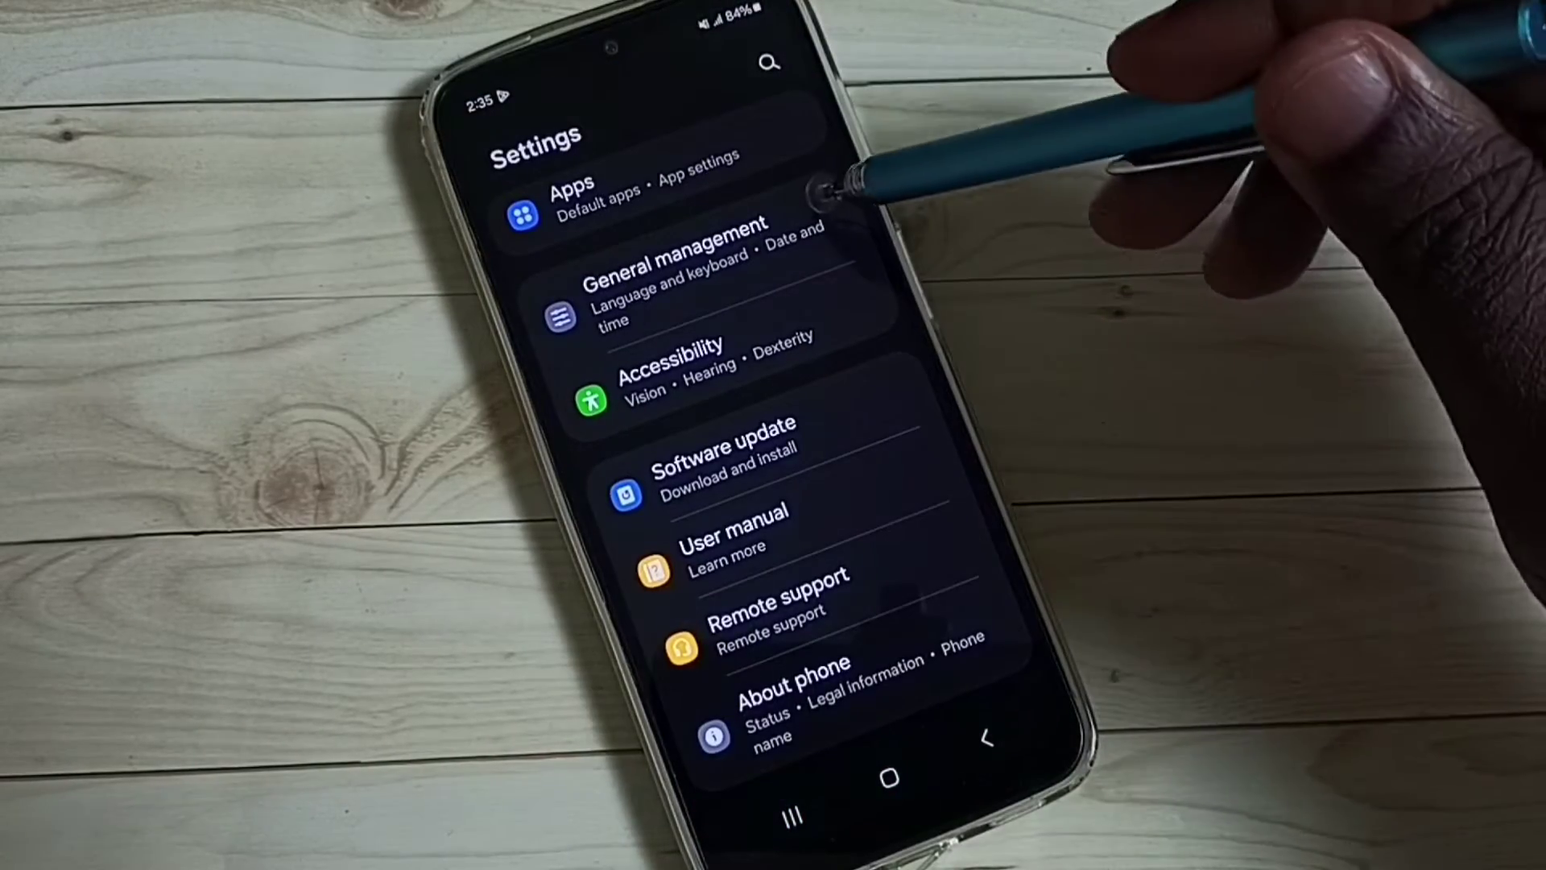
pyautogui.click(833, 218)
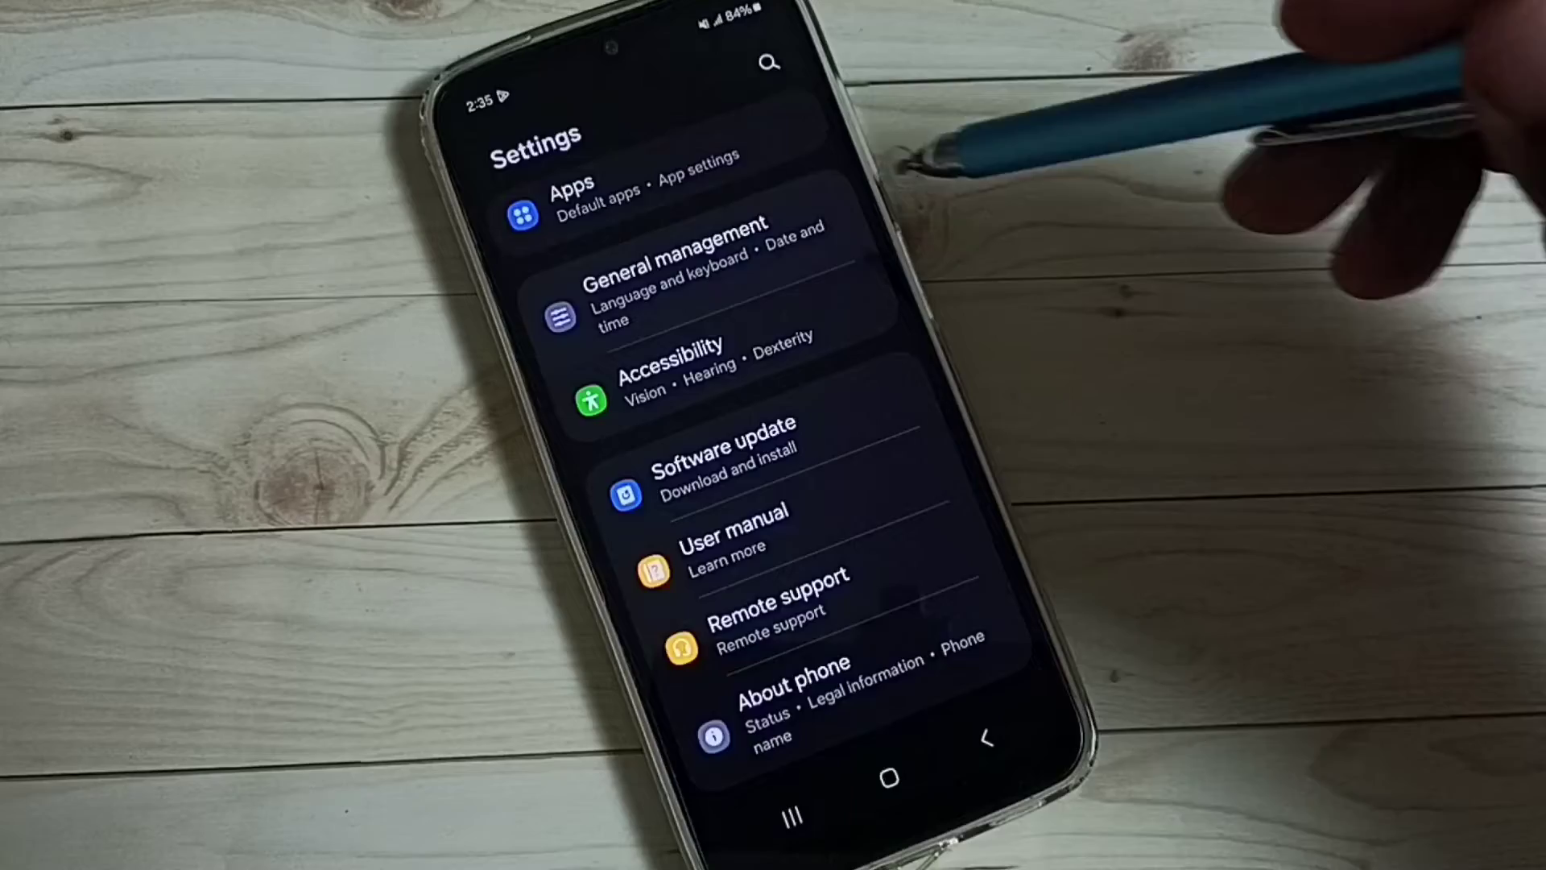
pyautogui.scroll(-5, 984, 535)
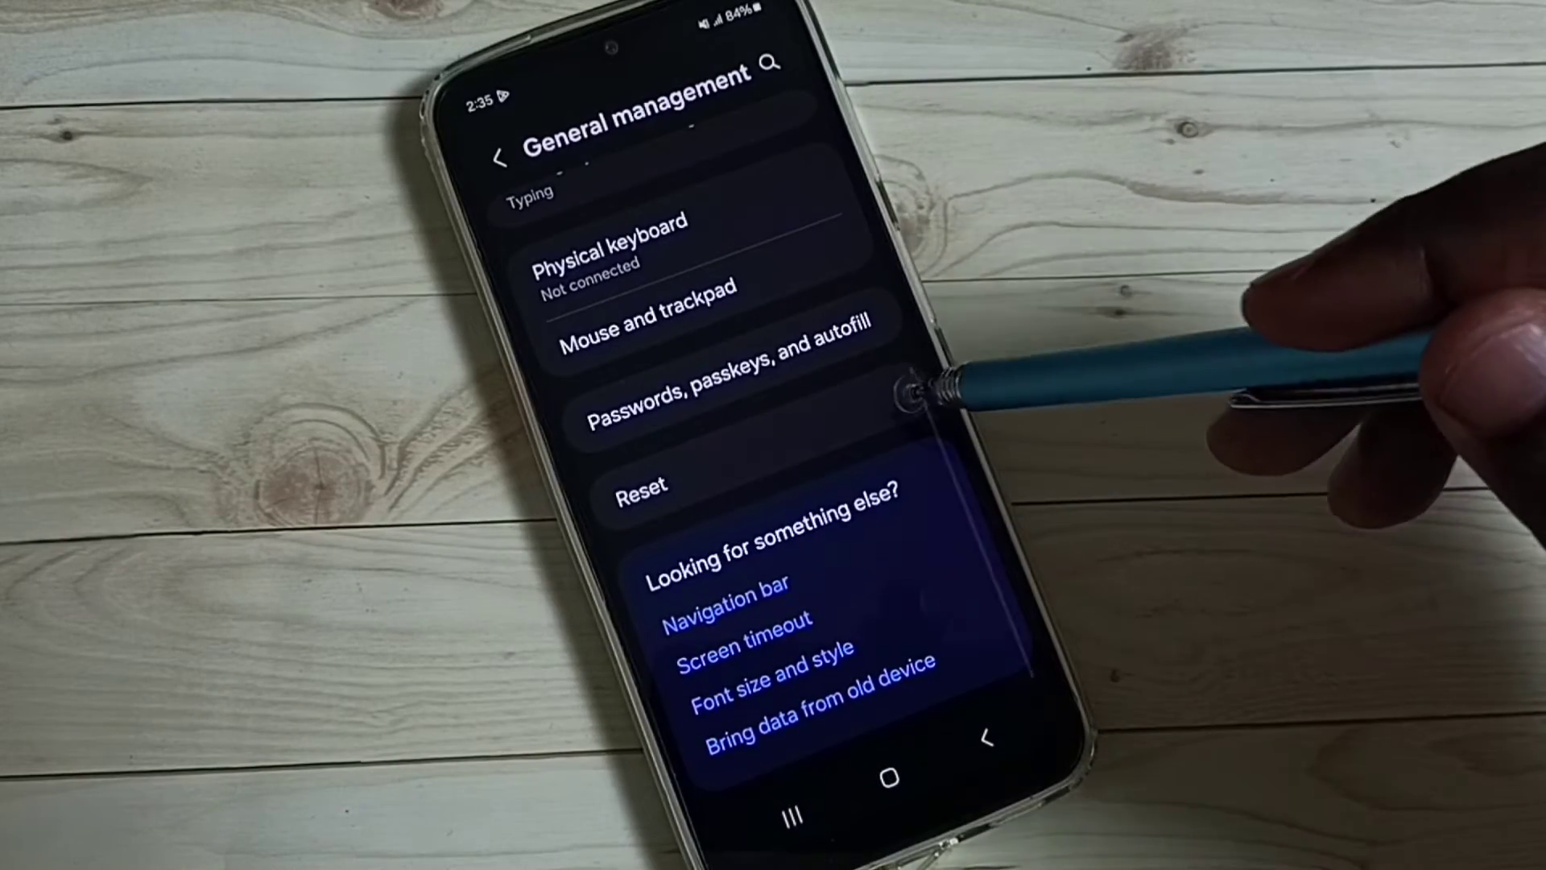
pyautogui.click(894, 405)
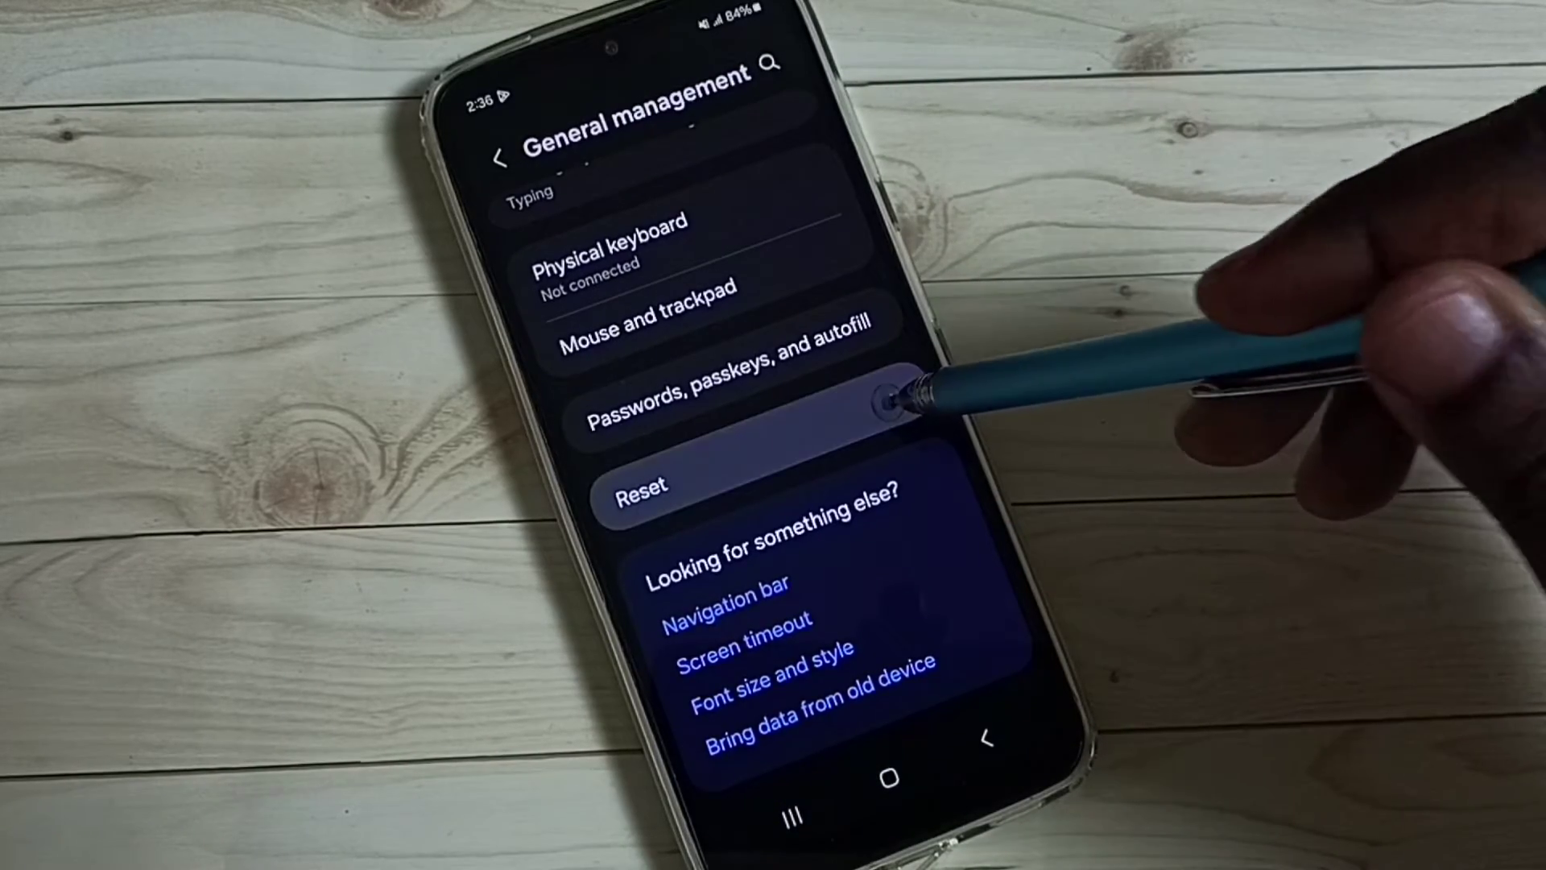
pyautogui.scroll(-3, 983, 519)
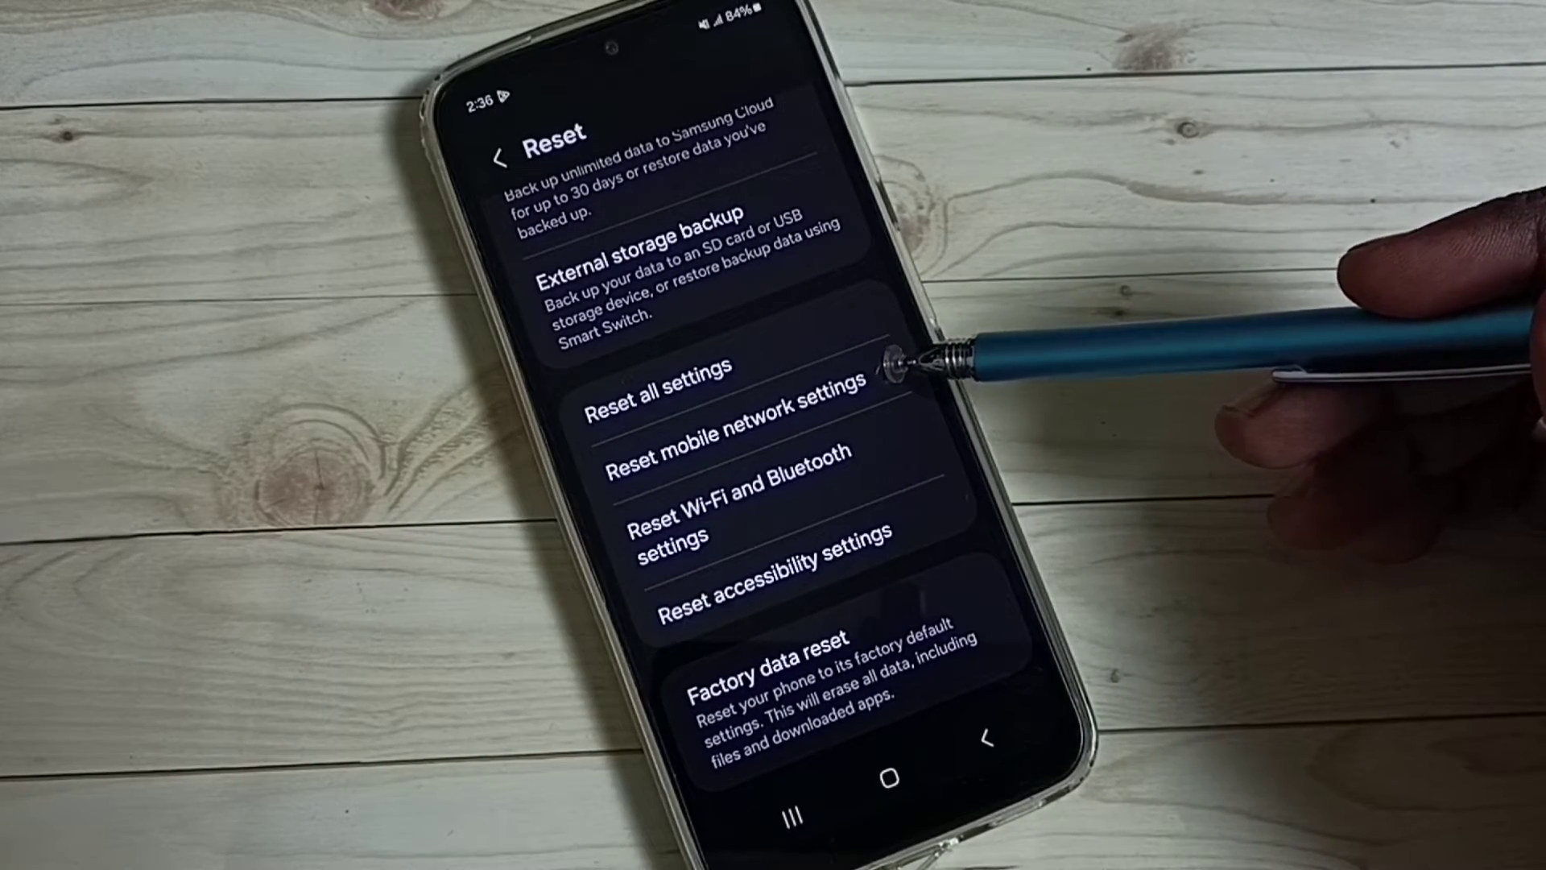
# Reset mobile network settings and confirm the reset
pyautogui.click(892, 370)
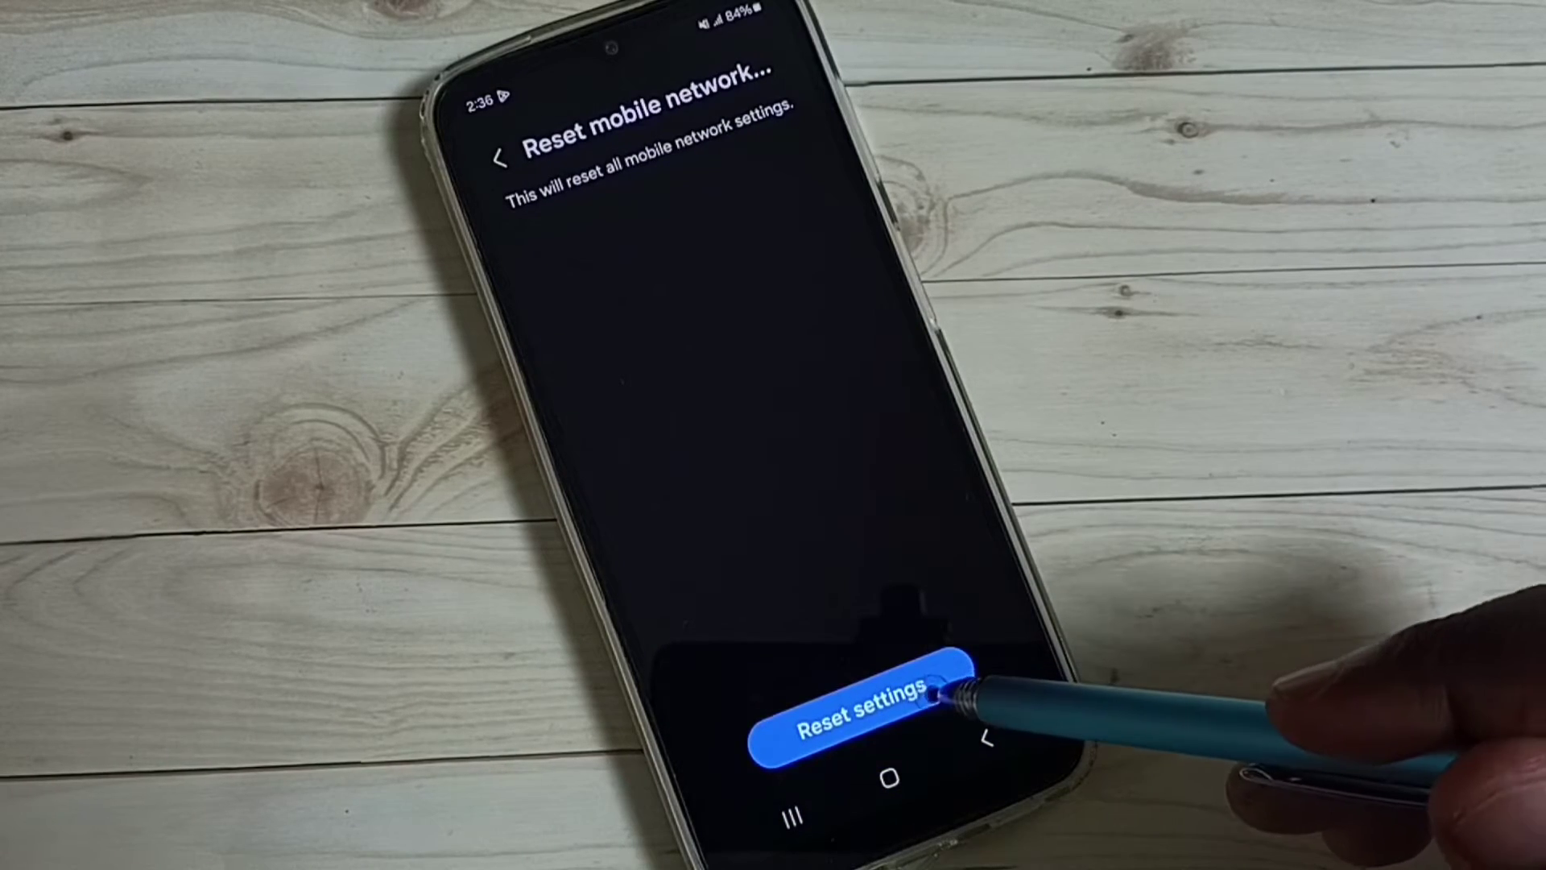
pyautogui.click(939, 691)
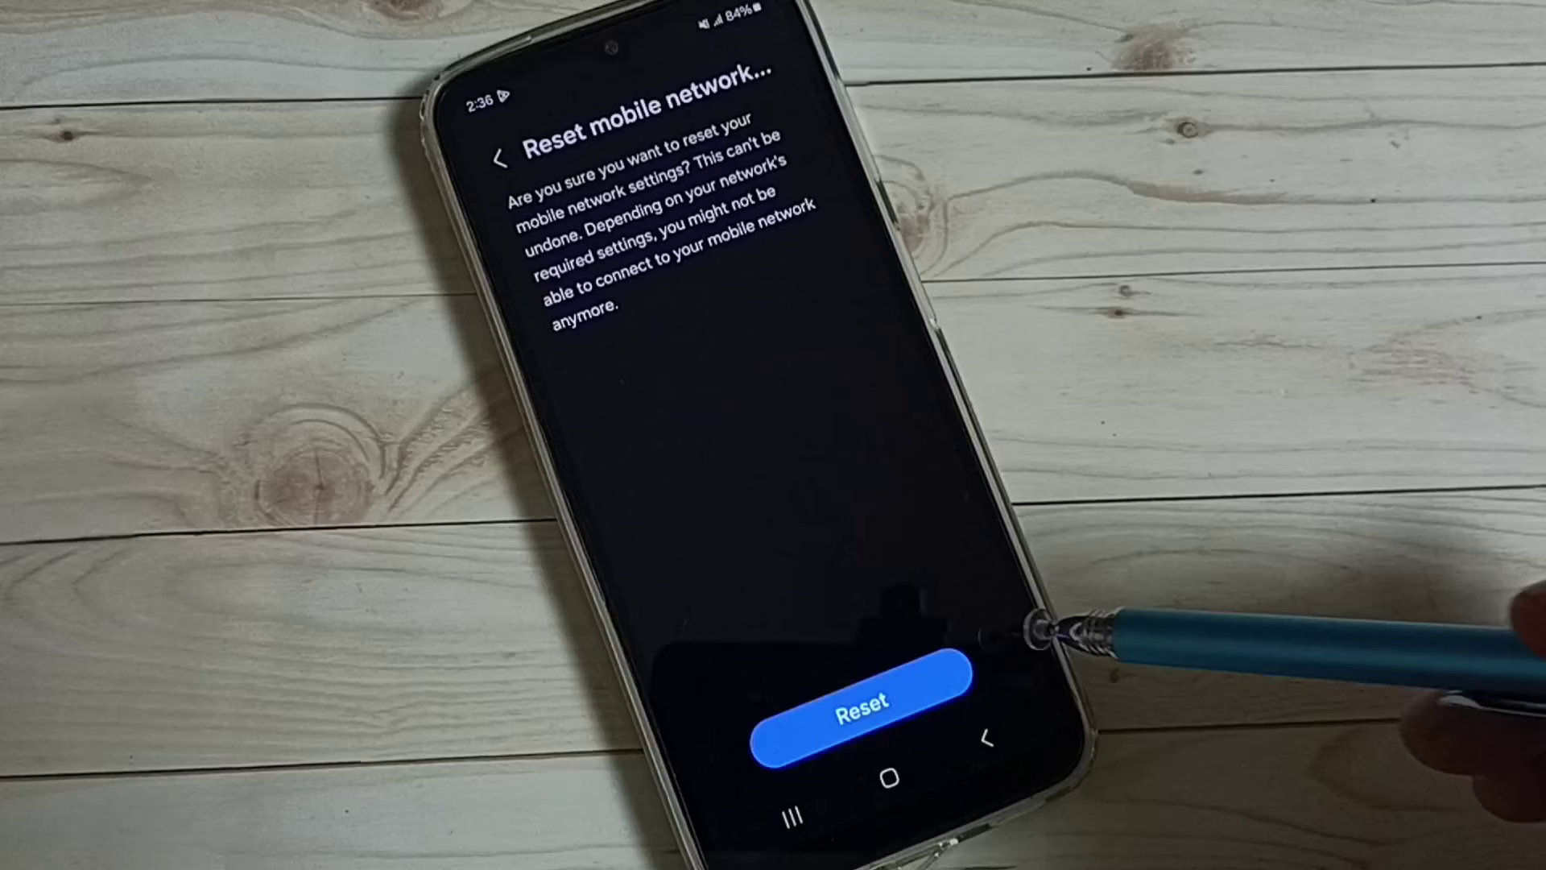
pyautogui.click(945, 684)
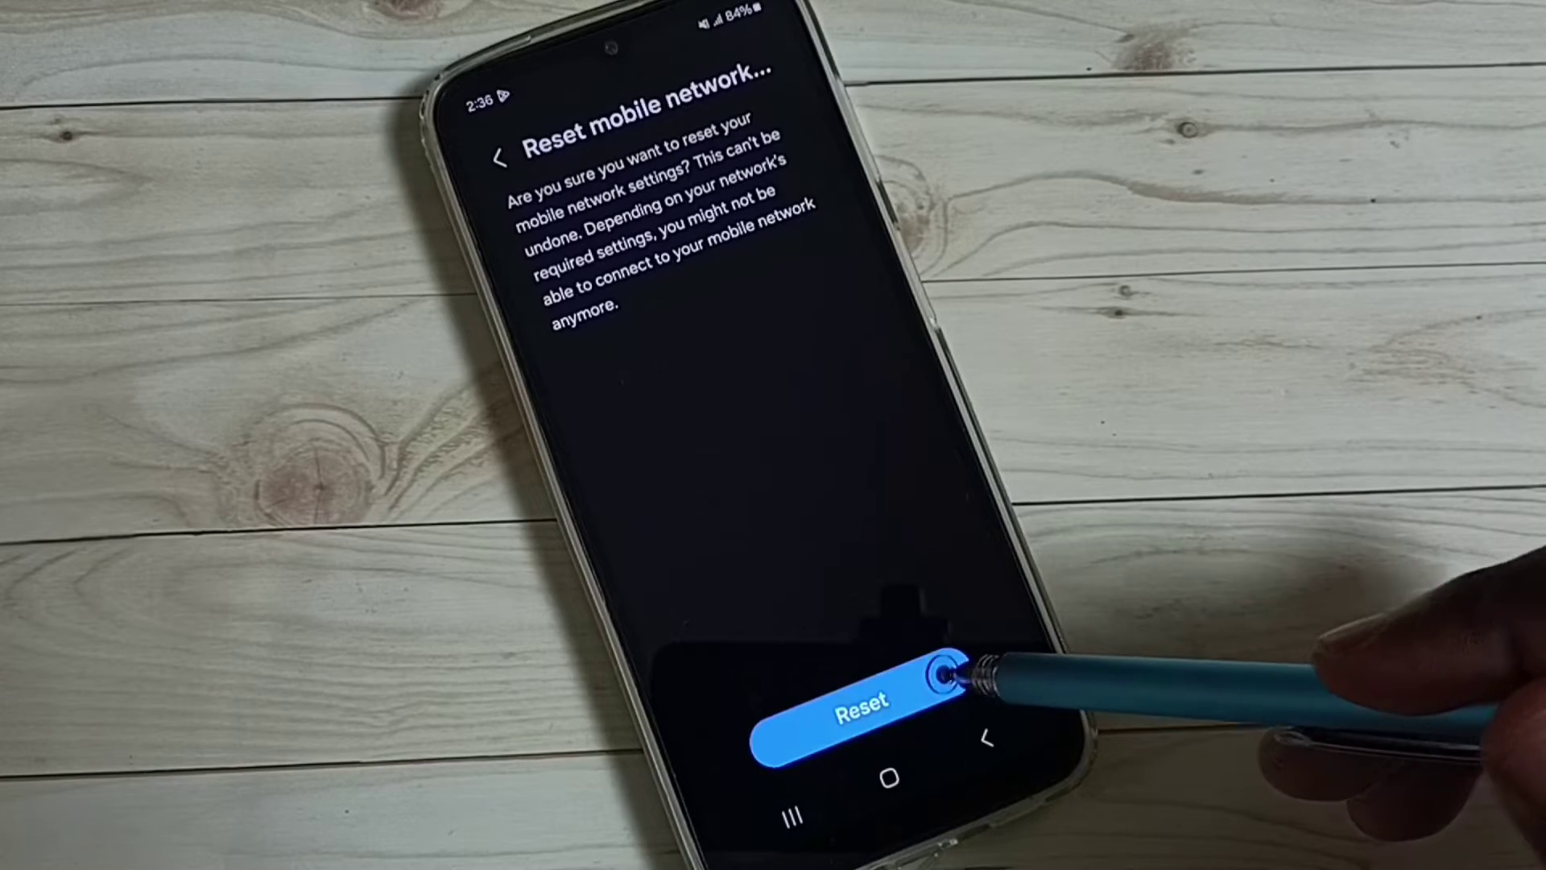
pyautogui.click(909, 701)
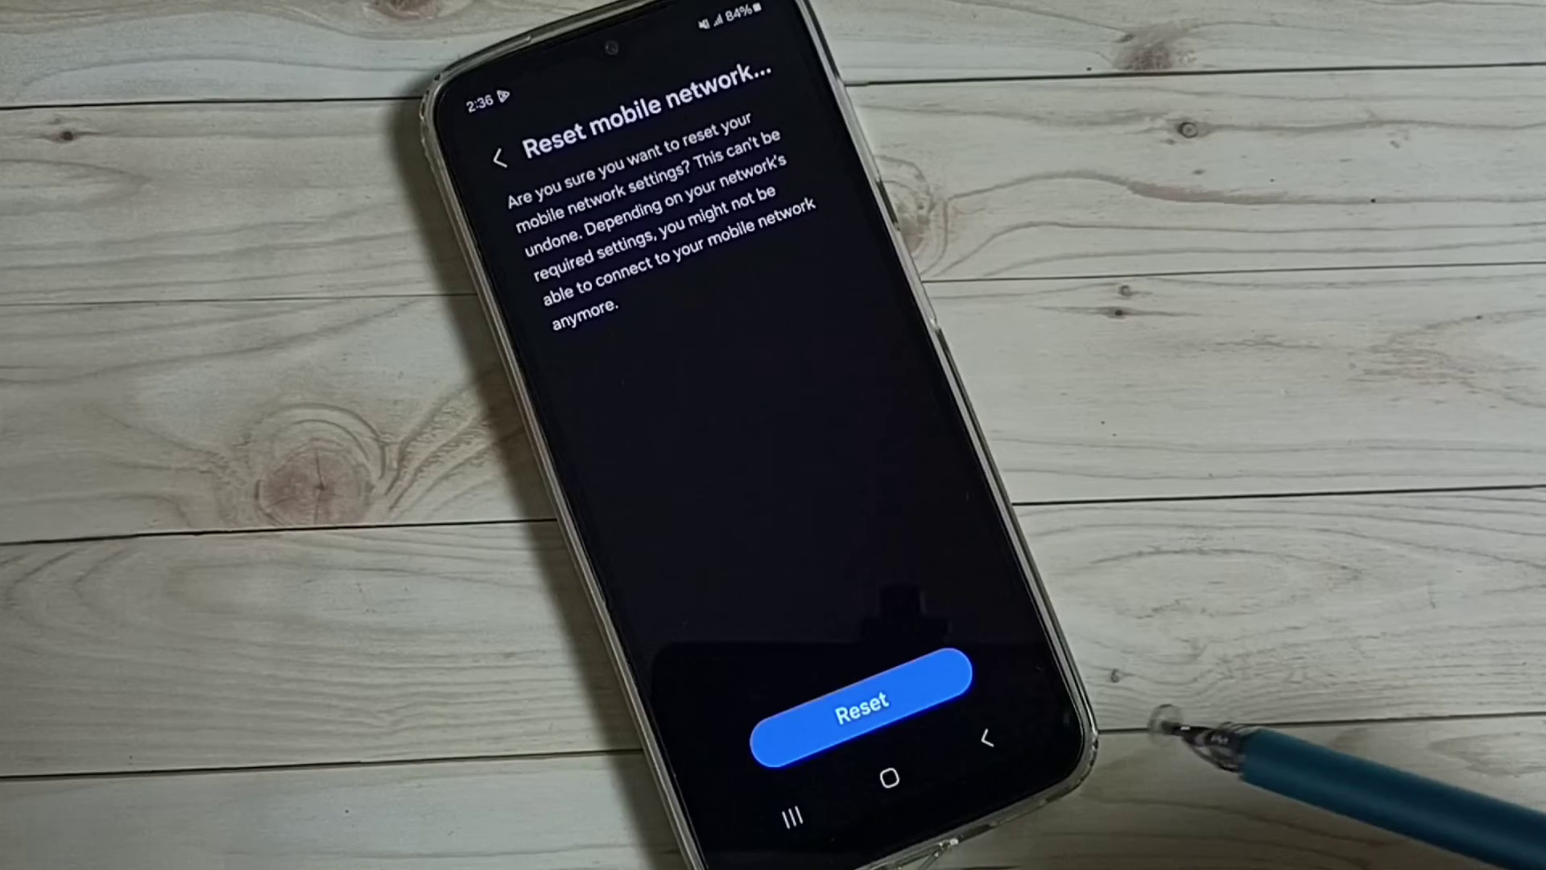
# Return to the Reset list and reset the Wi-Fi and Bluetooth settings
pyautogui.click(987, 737)
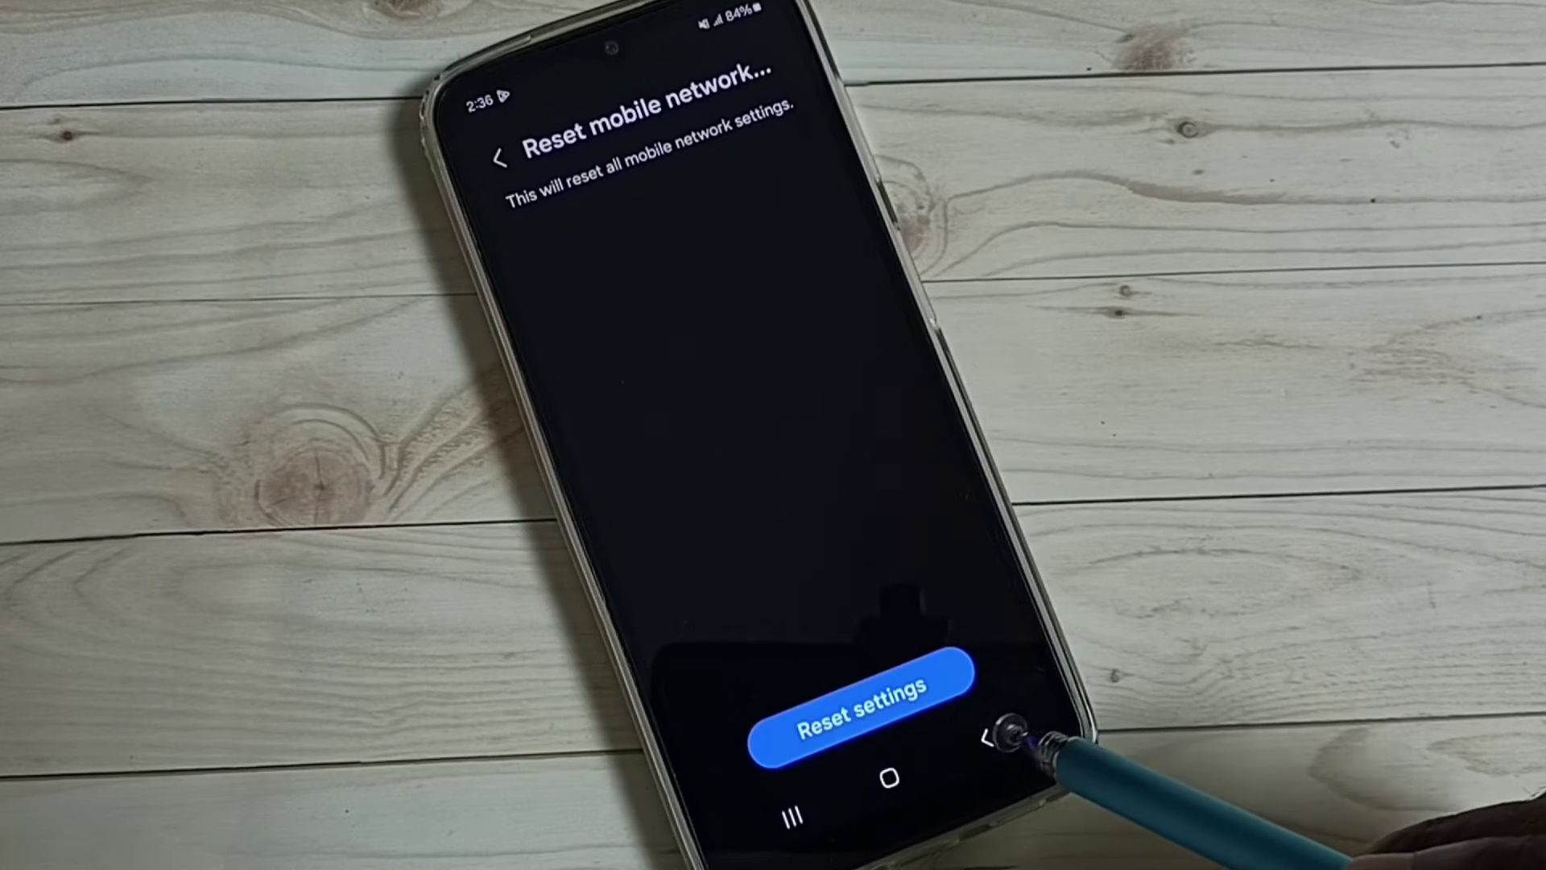
pyautogui.click(988, 738)
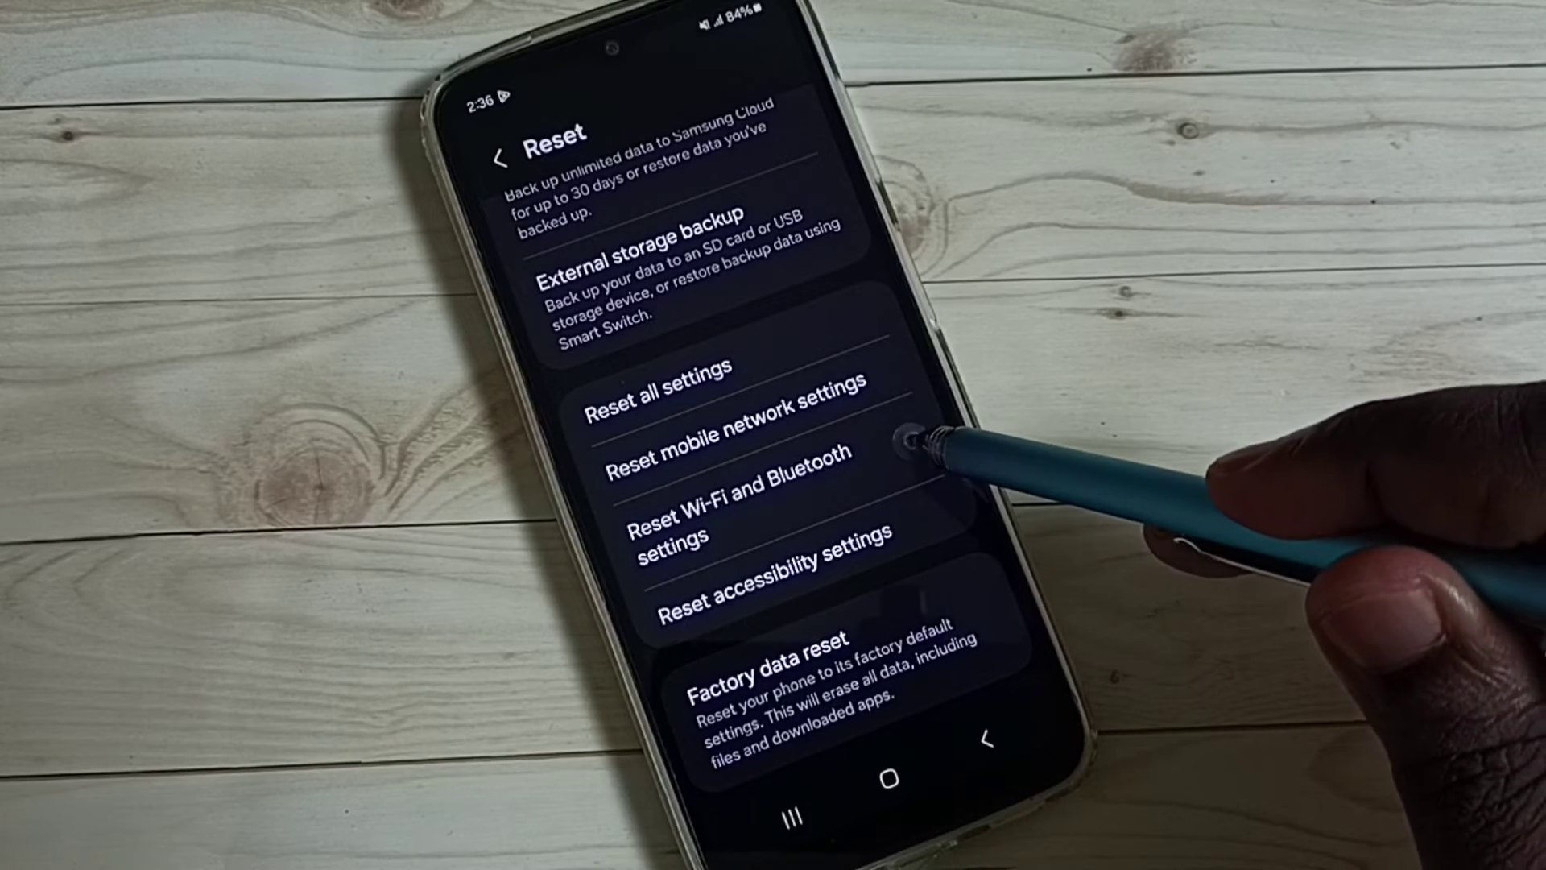
pyautogui.click(918, 444)
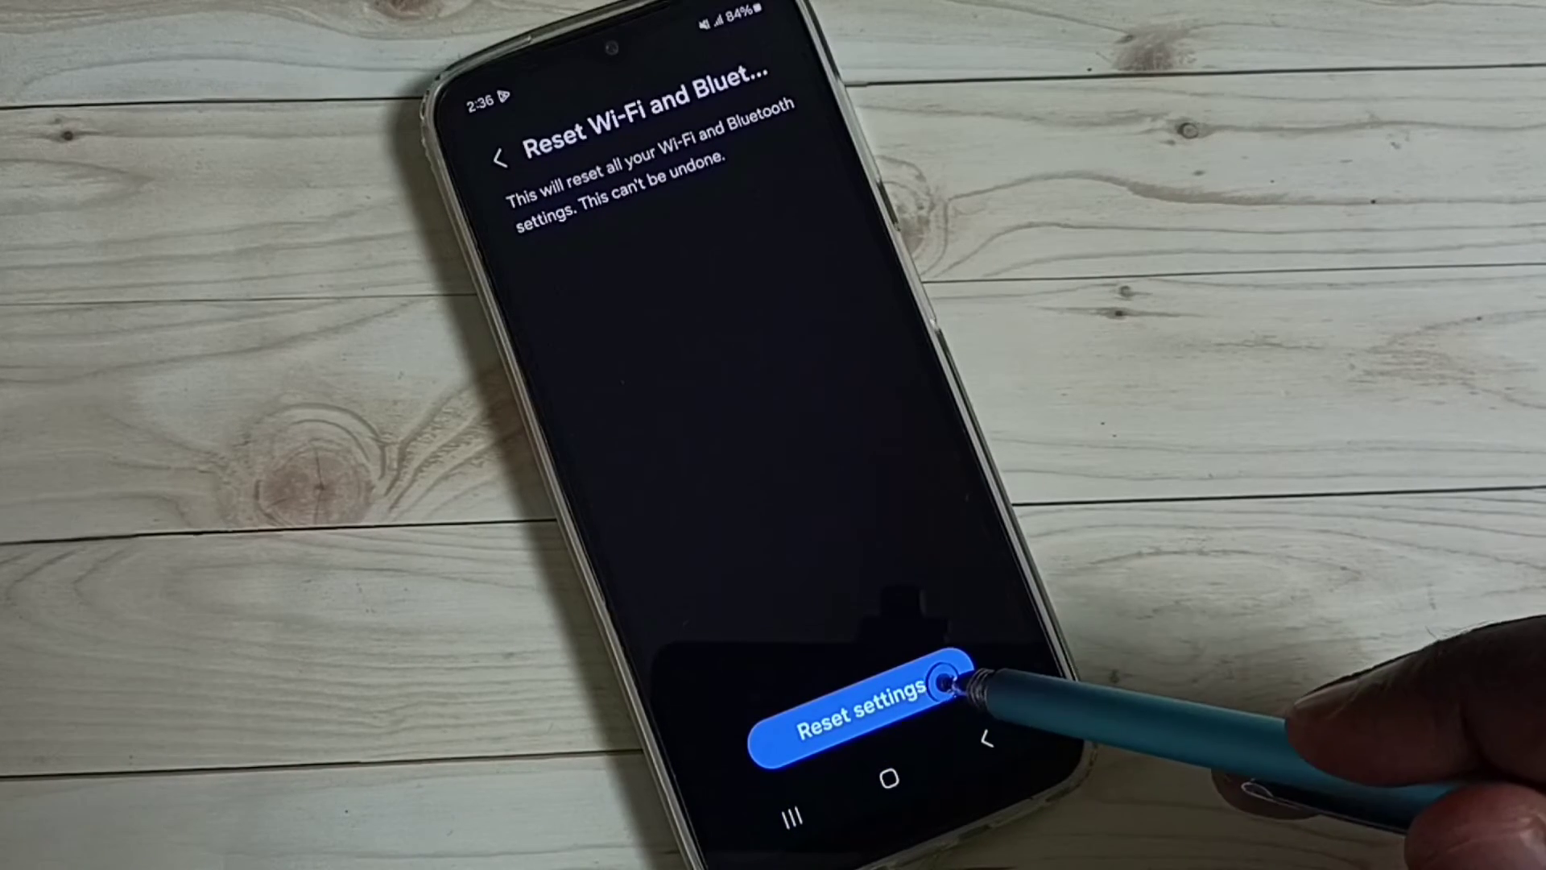
pyautogui.click(942, 685)
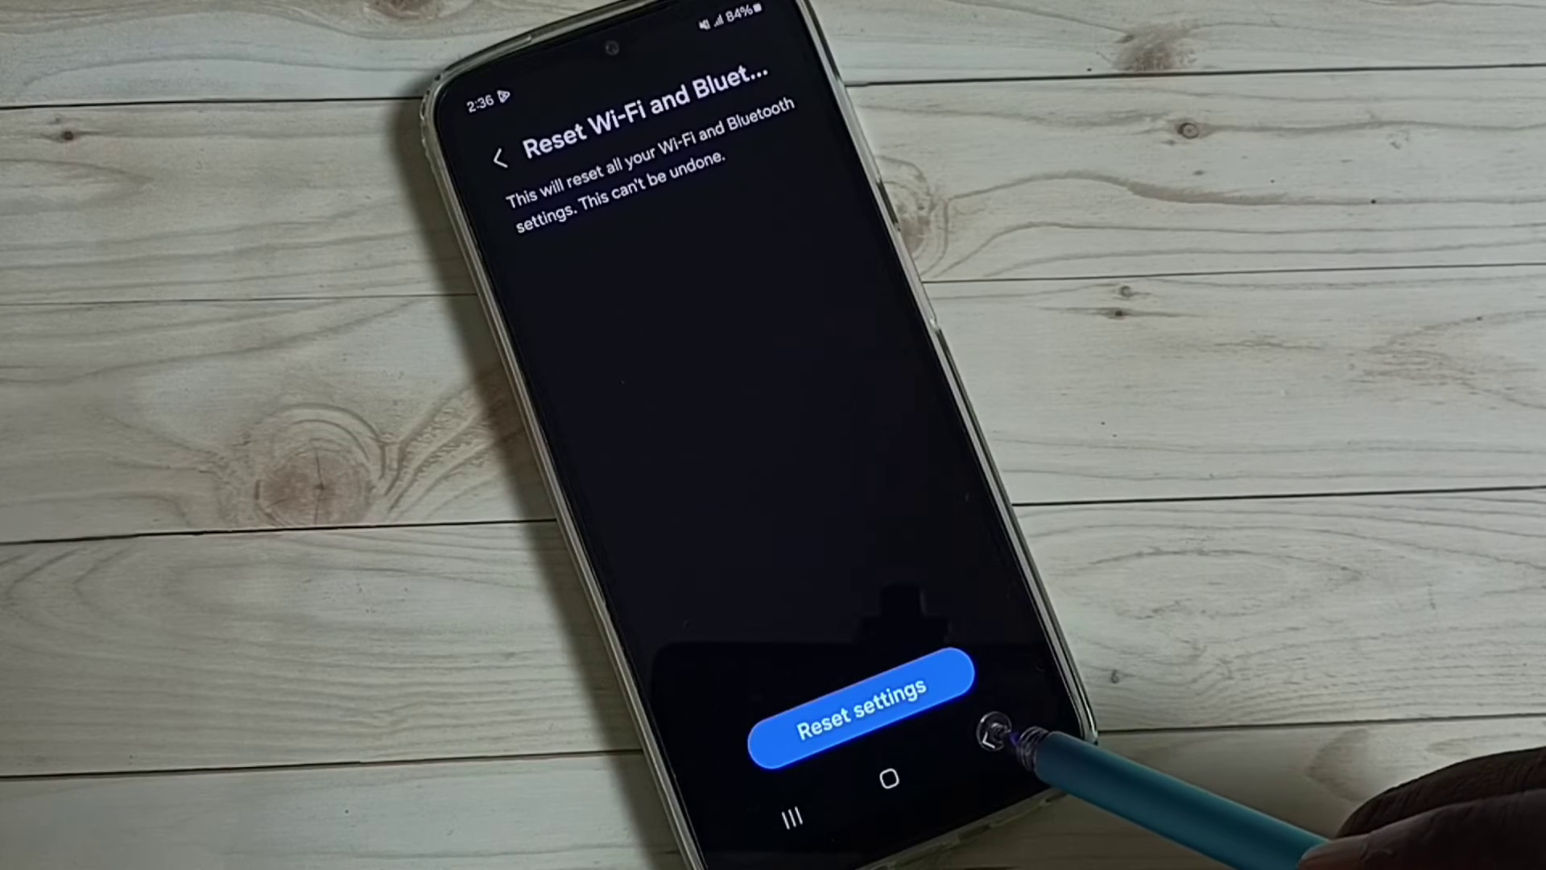
pyautogui.click(988, 737)
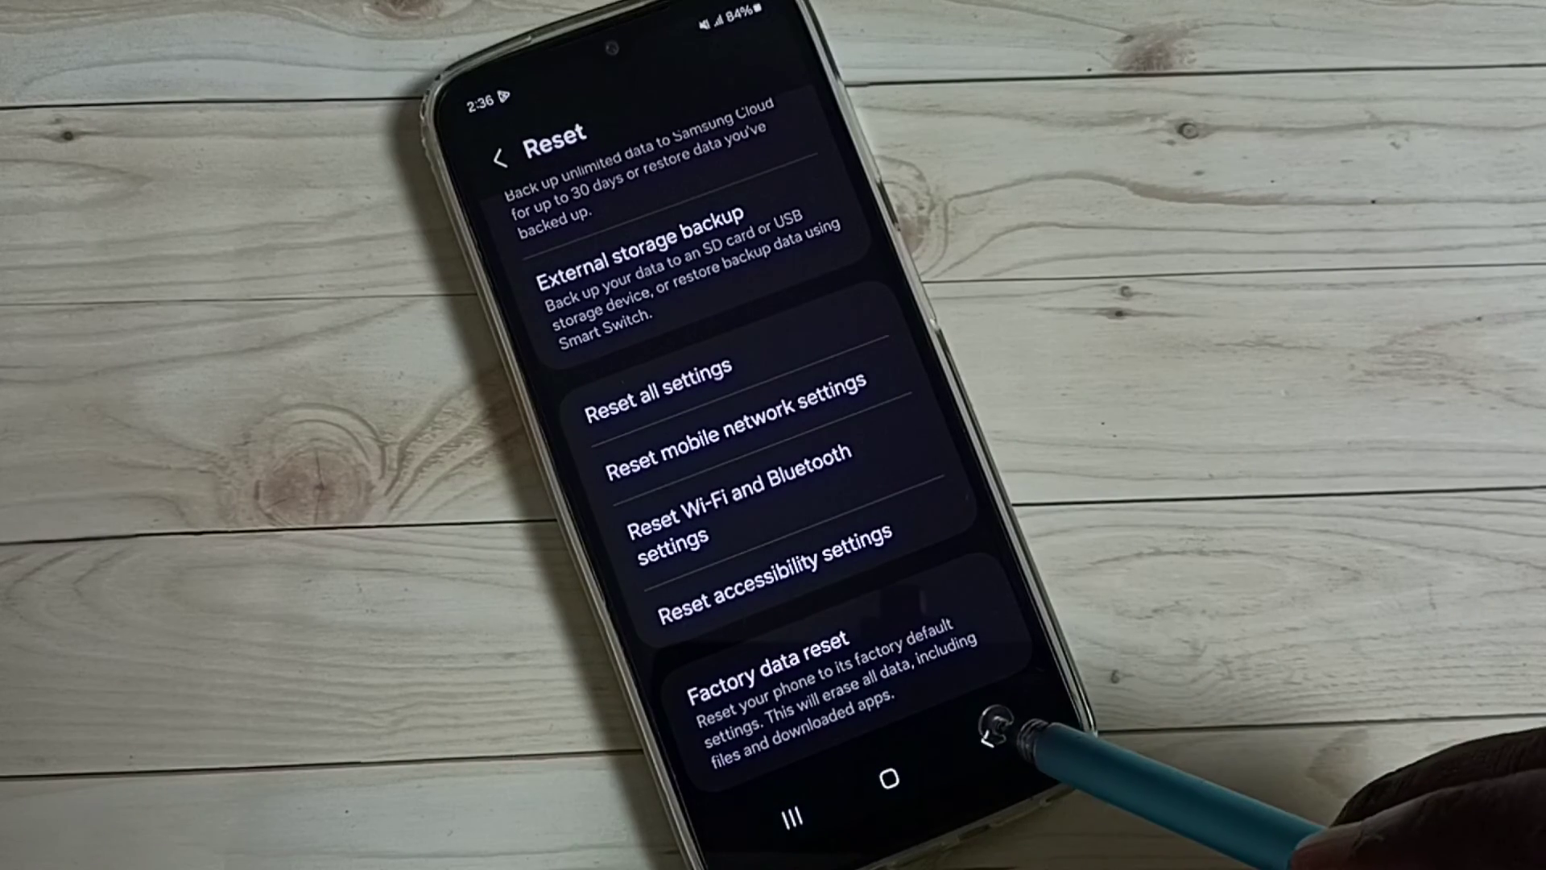